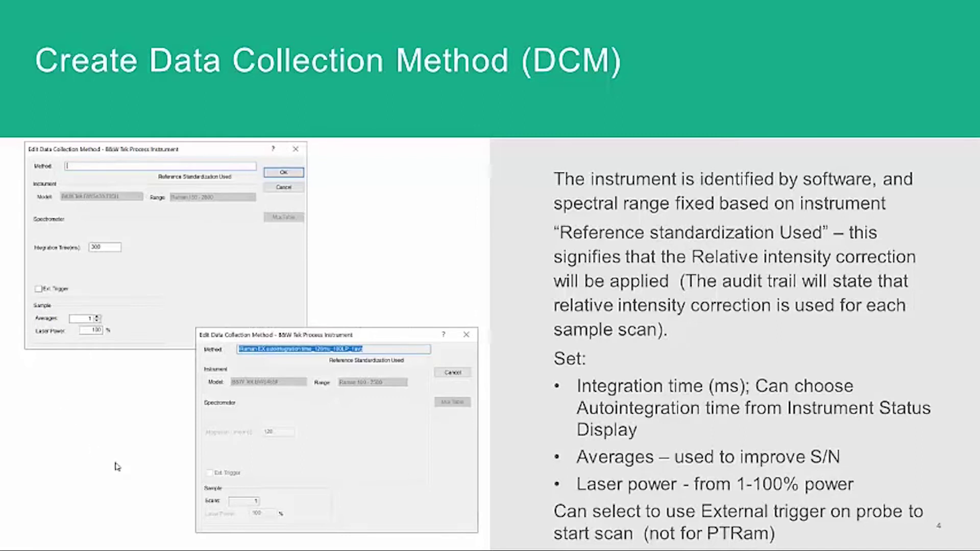
# Advance the slide show to slide 5, Collect and Display Spectrum
pyautogui.press('Right')
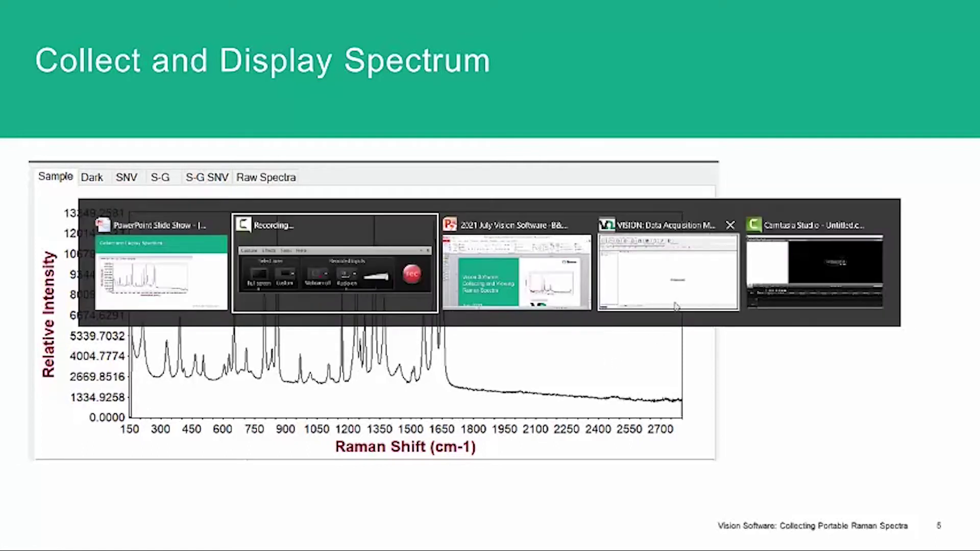
# Switch to VISION and connect to the Raman instrument via Acquire > Connect
pyautogui.click(671, 288)
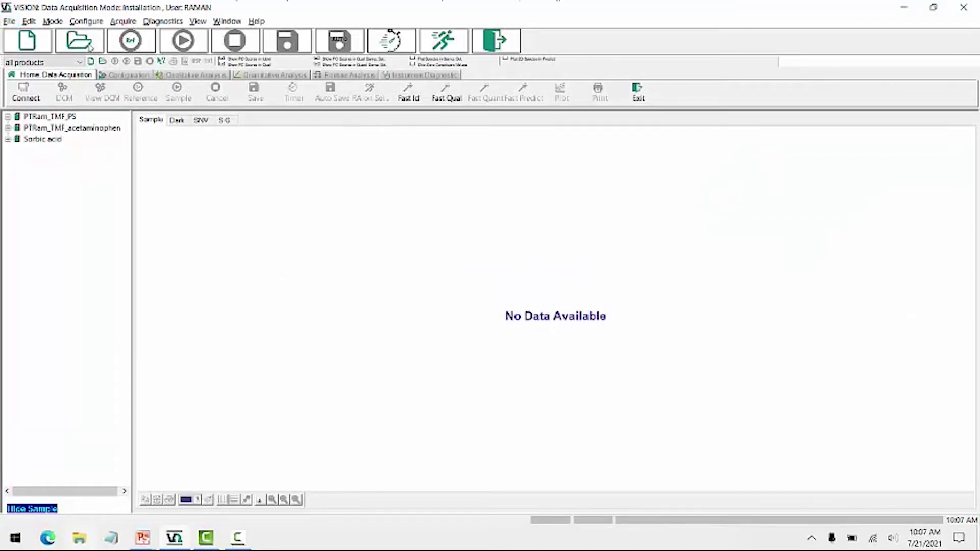
pyautogui.click(123, 21)
pyautogui.click(131, 36)
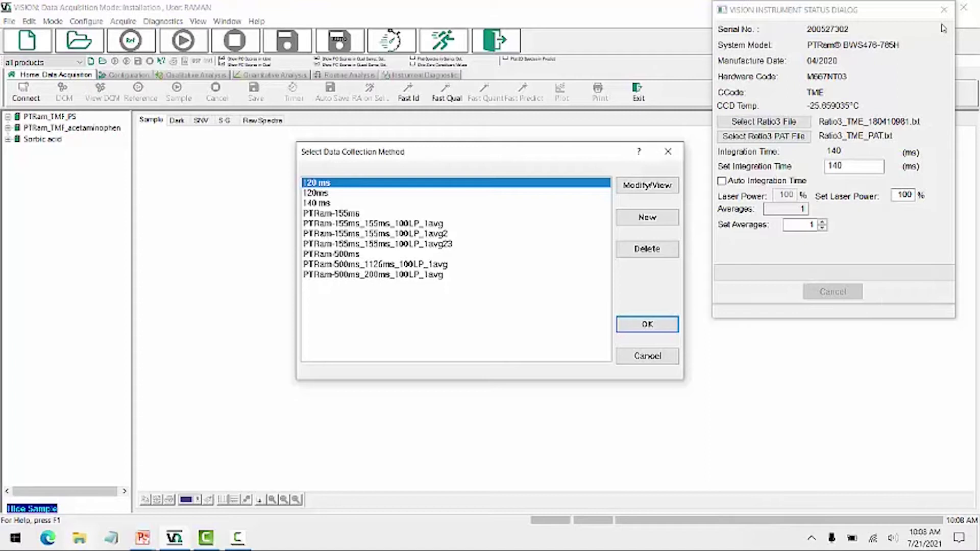
# Define a new method named '100 ms' with integration time 100 and save it
pyautogui.click(653, 219)
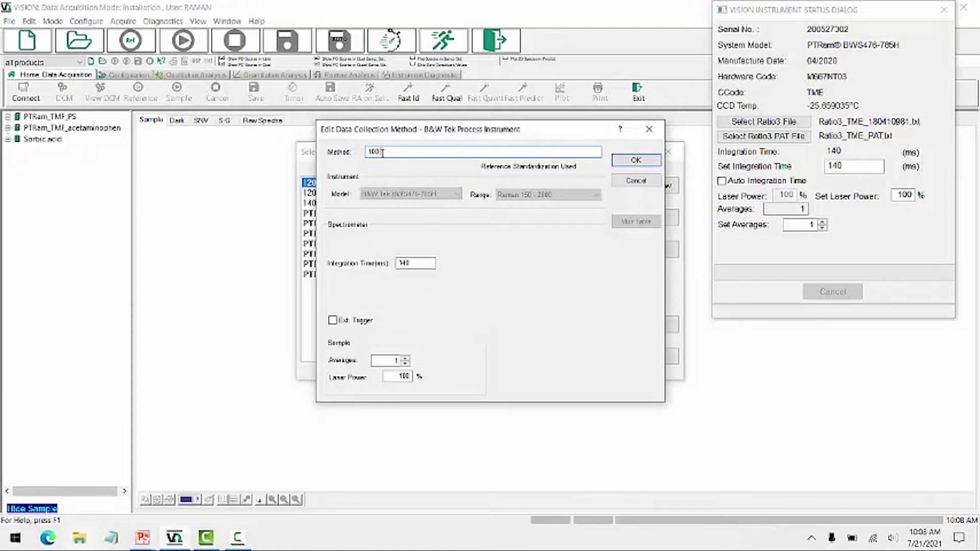
pyautogui.click(401, 263)
pyautogui.click(403, 263)
pyautogui.click(637, 160)
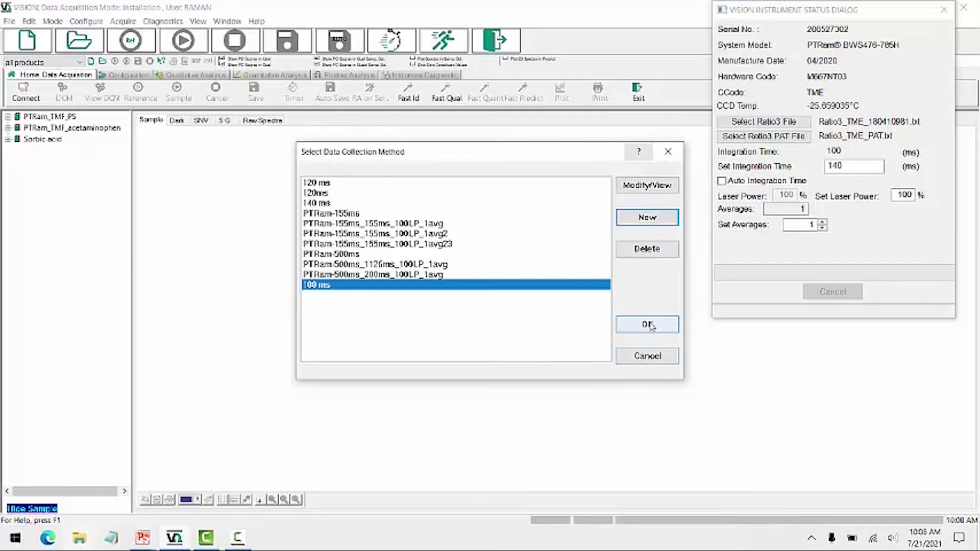
# Acquire with the 100 ms method, review the Dark and Raw spectra, then close Instrument Status
pyautogui.click(656, 324)
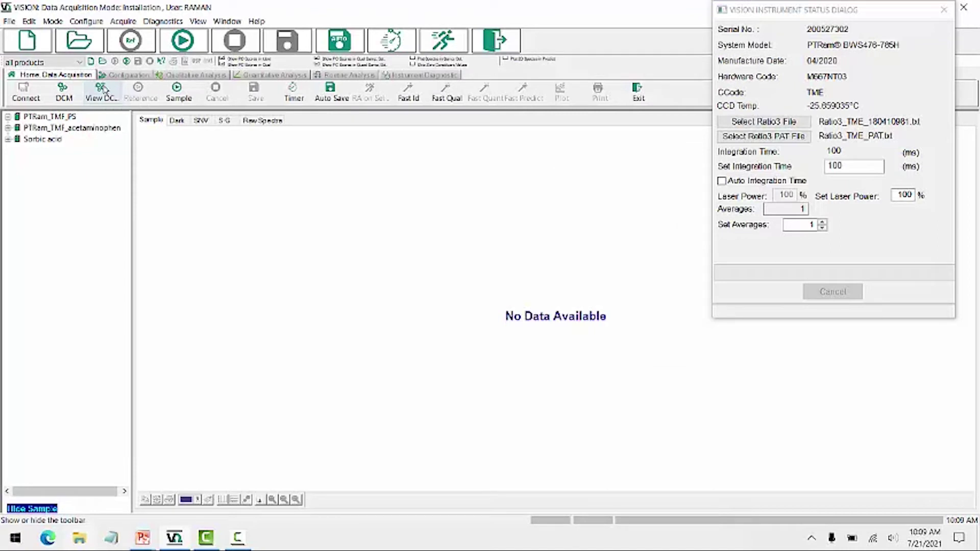
pyautogui.click(188, 44)
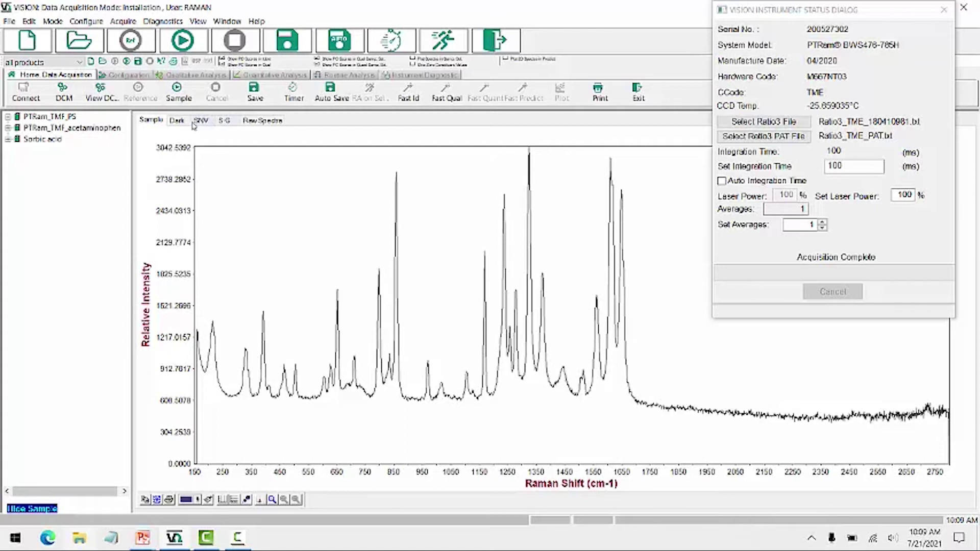
pyautogui.click(177, 121)
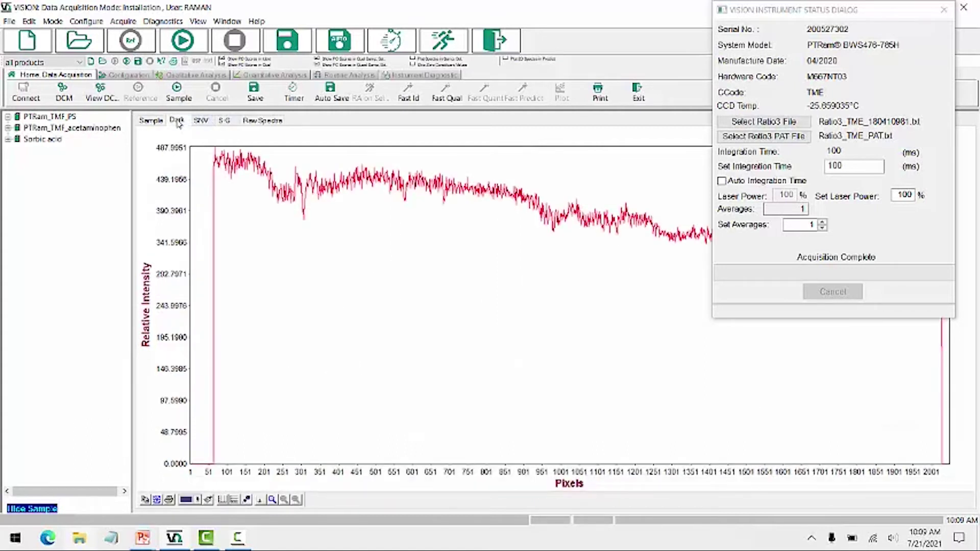
pyautogui.click(268, 124)
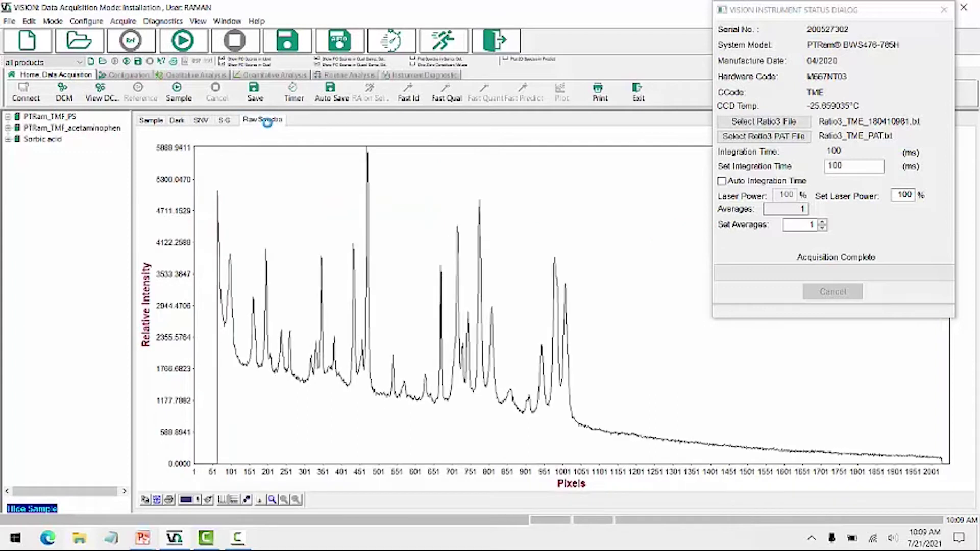
pyautogui.click(945, 11)
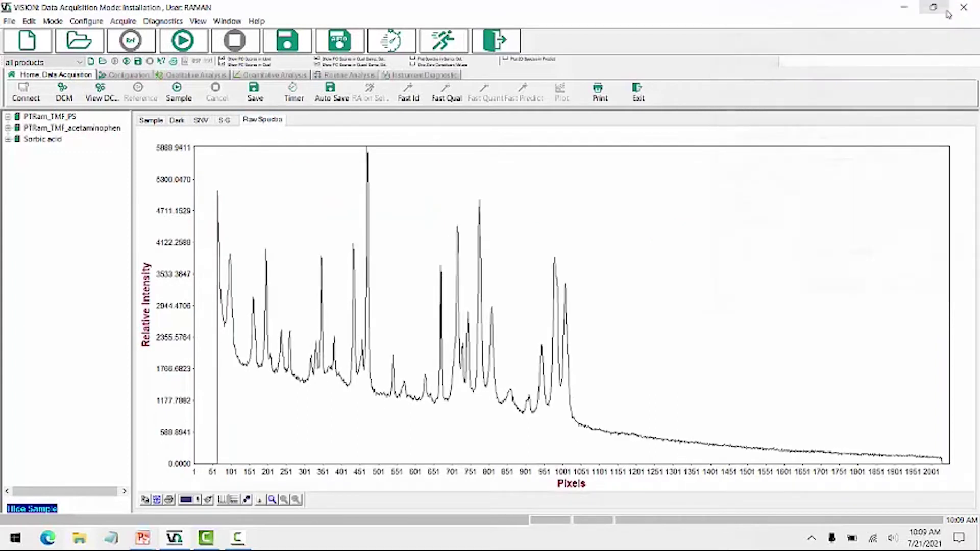
# Return to the processed spectrum and scan a new sample, accepting the data collection method
pyautogui.click(153, 123)
pyautogui.click(187, 100)
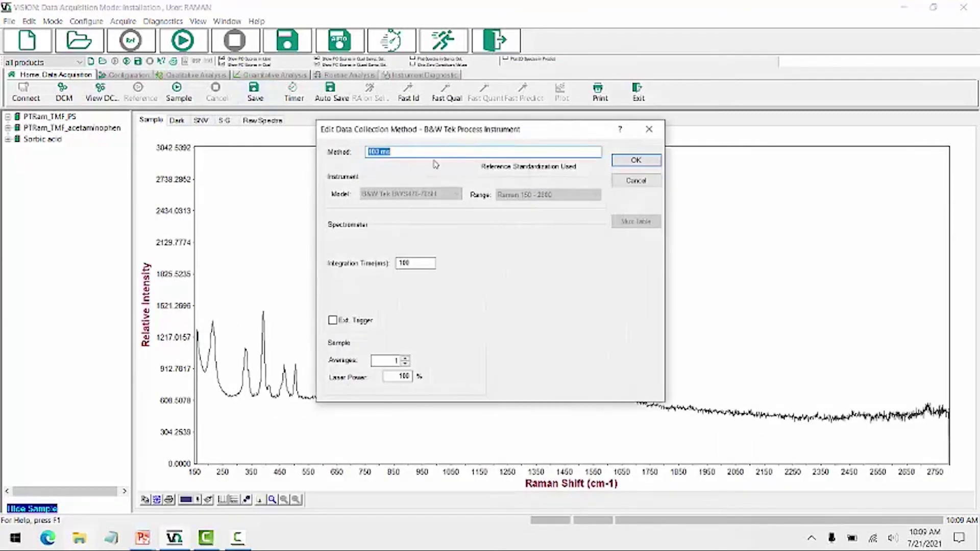
pyautogui.click(400, 152)
pyautogui.click(636, 161)
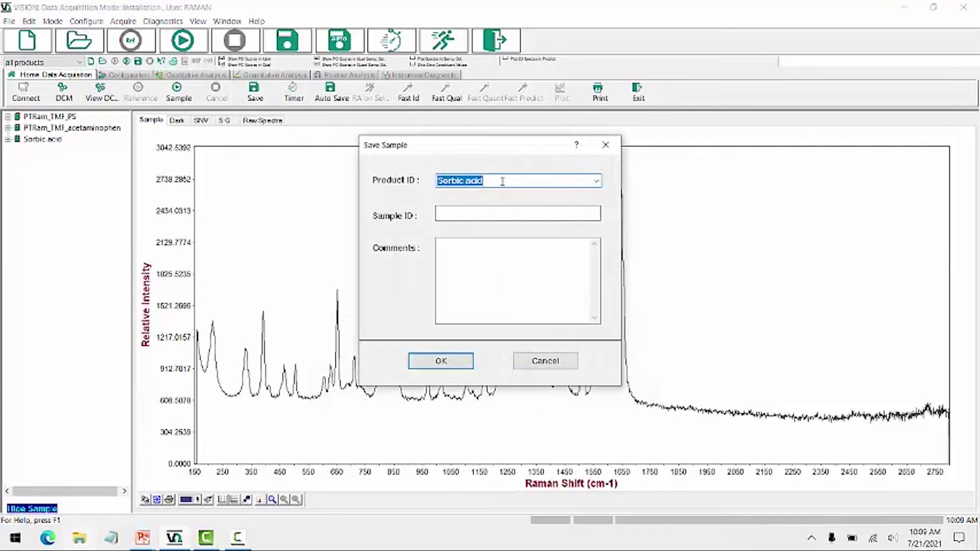
# Save the sample as aceta1 under a newly created product 'aceta'
pyautogui.write('aceta')
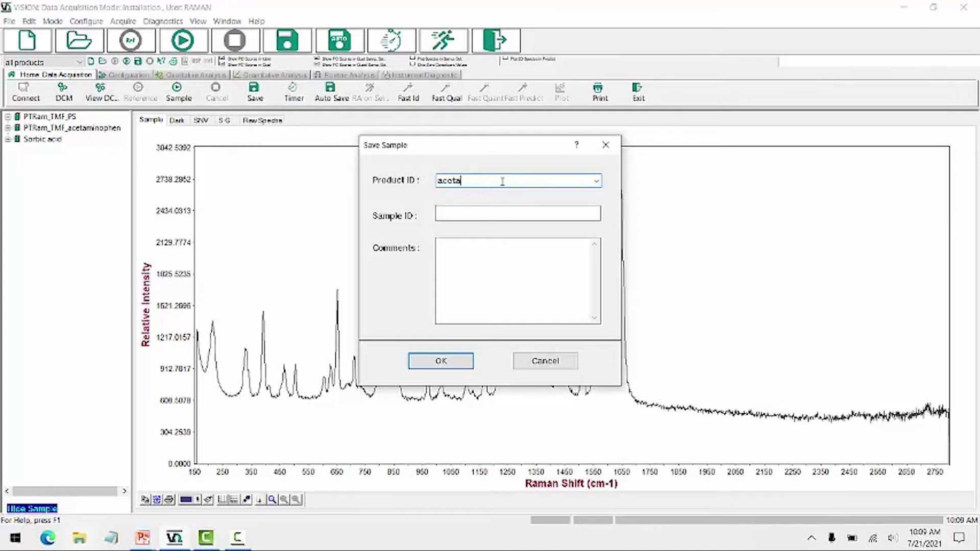
pyautogui.click(483, 212)
pyautogui.write('aceta')
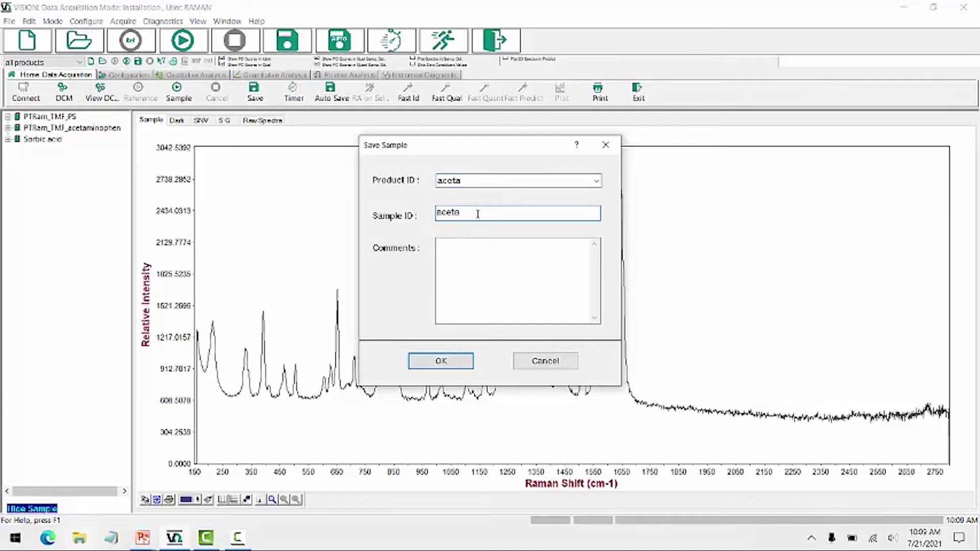
pyautogui.write('1')
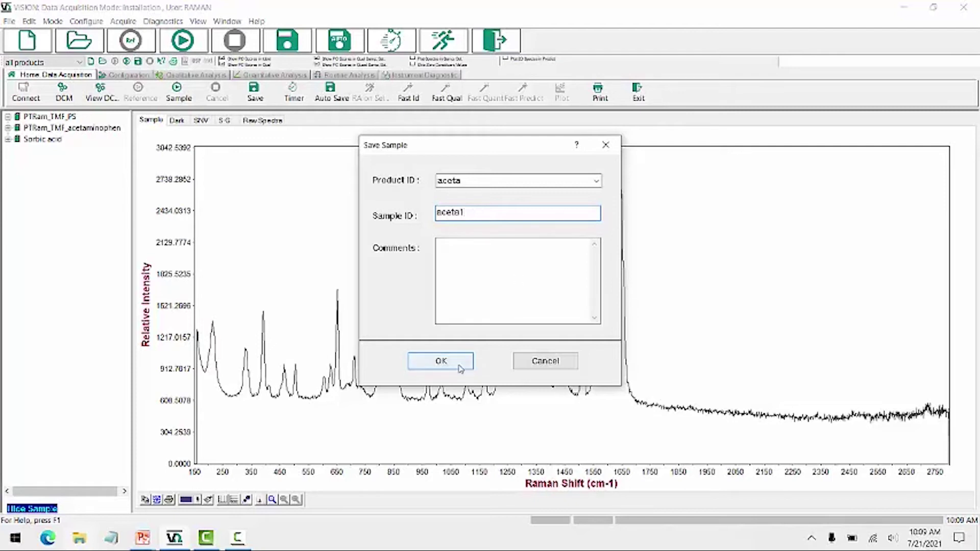
pyautogui.click(465, 362)
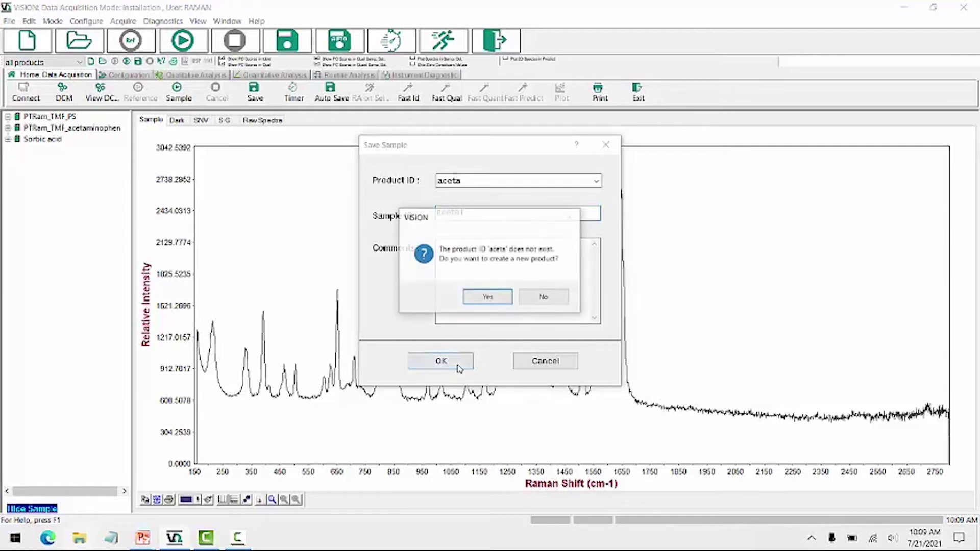
pyautogui.click(494, 300)
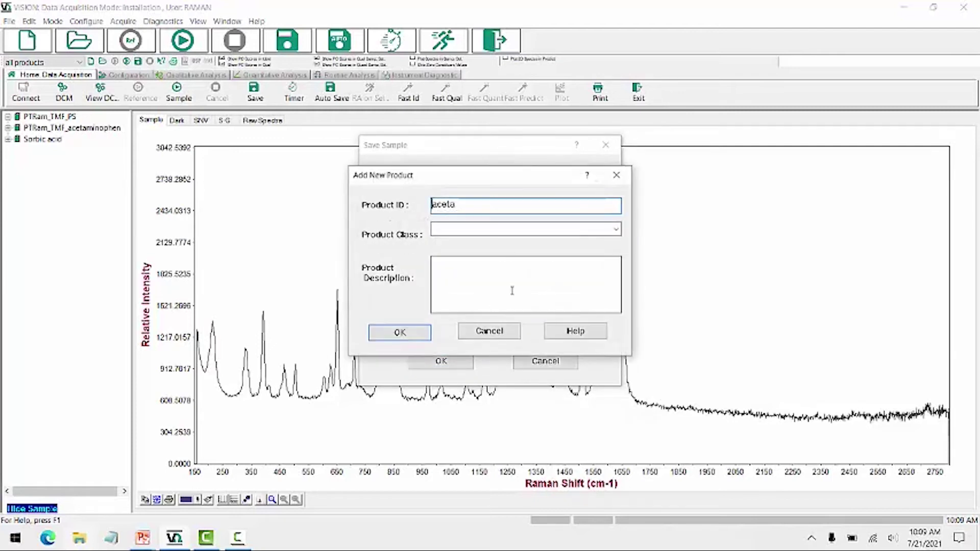
pyautogui.click(400, 332)
pyautogui.click(407, 381)
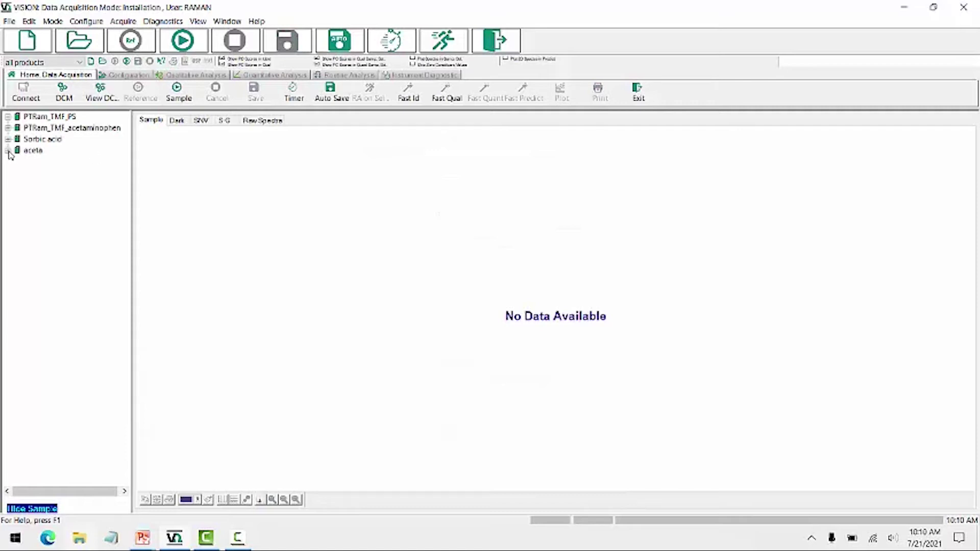
# Display PS0001 from PTRam_TMF_PS, review its properties and collection method, then close both
pyautogui.click(8, 117)
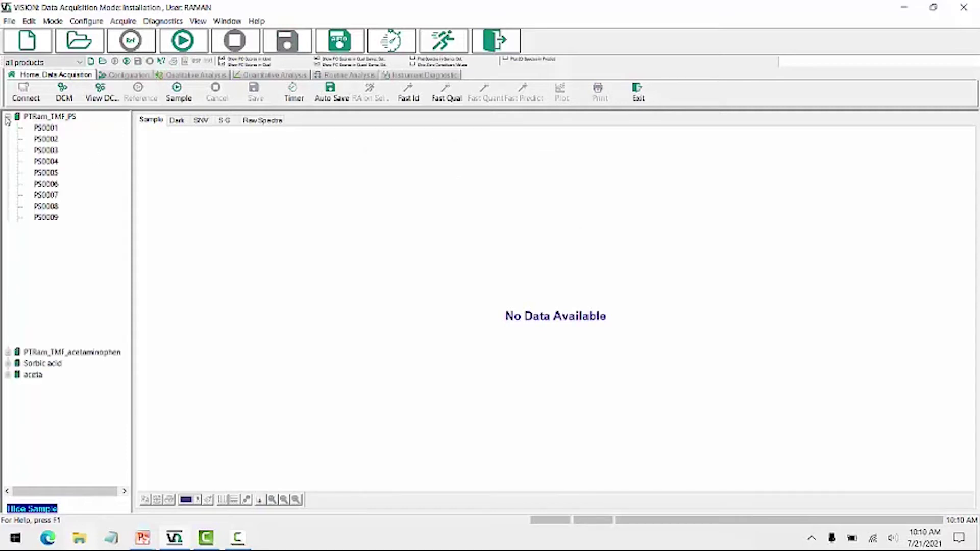
pyautogui.click(42, 128)
pyautogui.rightClick(42, 130)
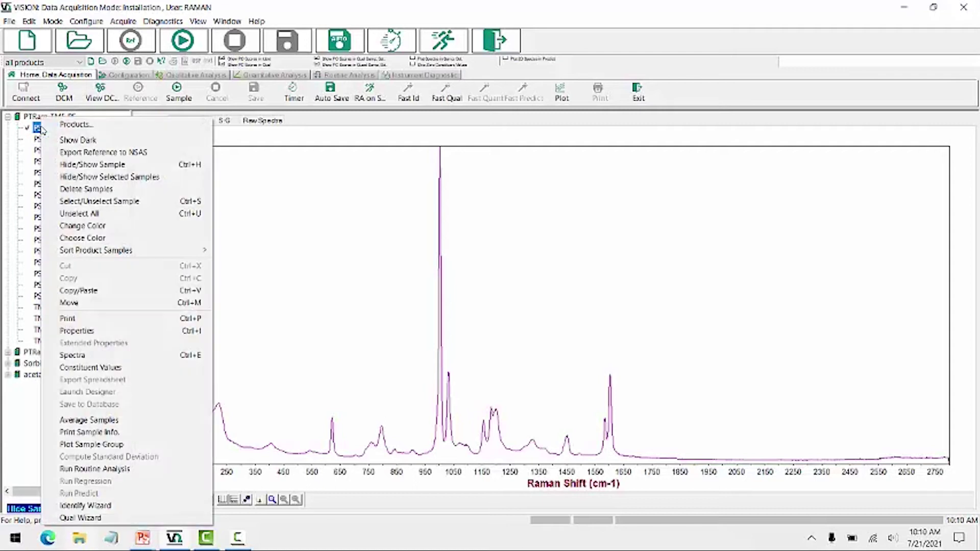
pyautogui.click(93, 332)
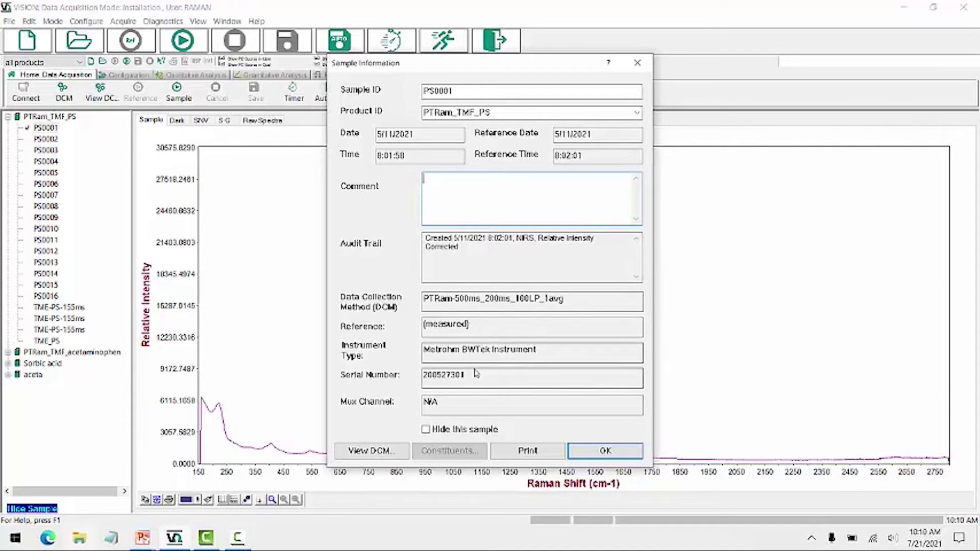
pyautogui.click(380, 456)
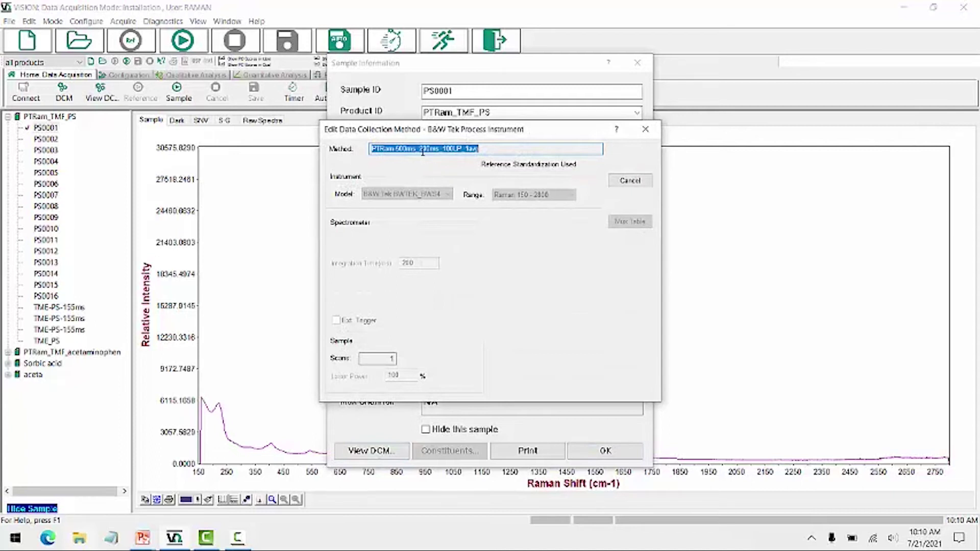
pyautogui.click(646, 130)
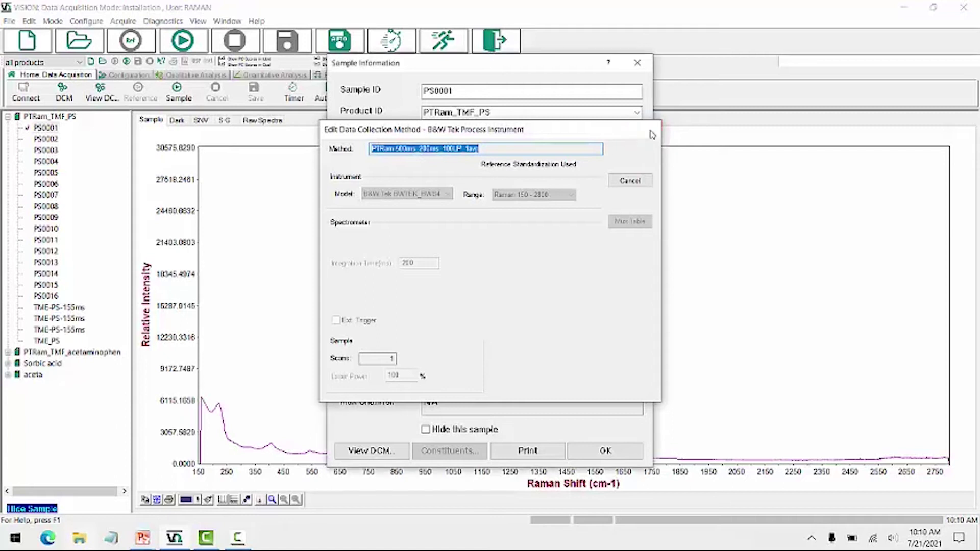
pyautogui.click(638, 63)
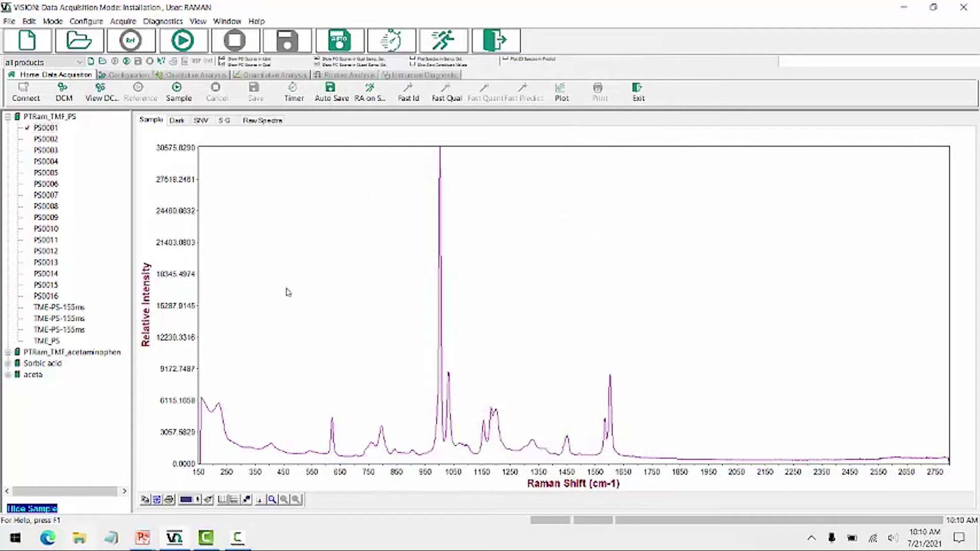
# Open the spectral data table for PS0001 and scroll through it
pyautogui.rightClick(51, 131)
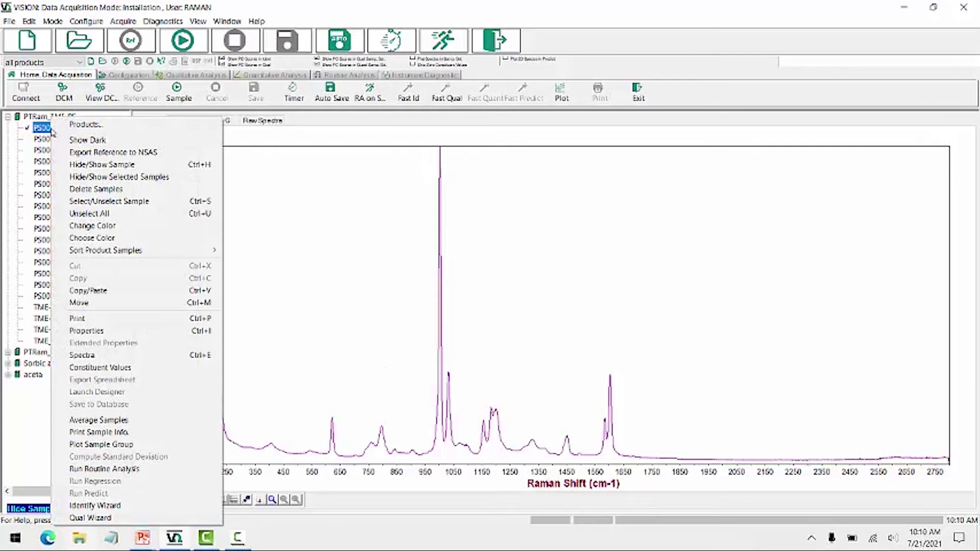
pyautogui.click(108, 356)
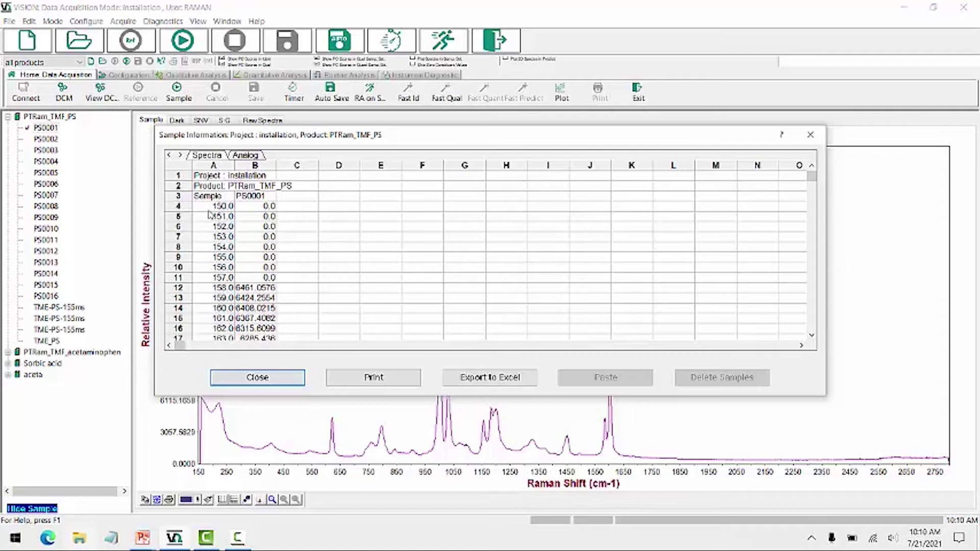
pyautogui.scroll(-5, 209, 215)
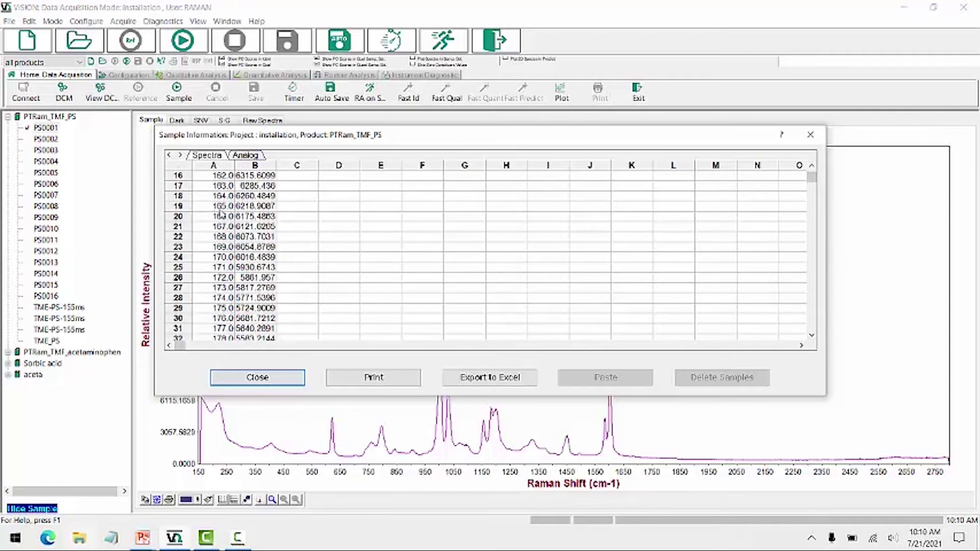
pyautogui.scroll(-5, 264, 256)
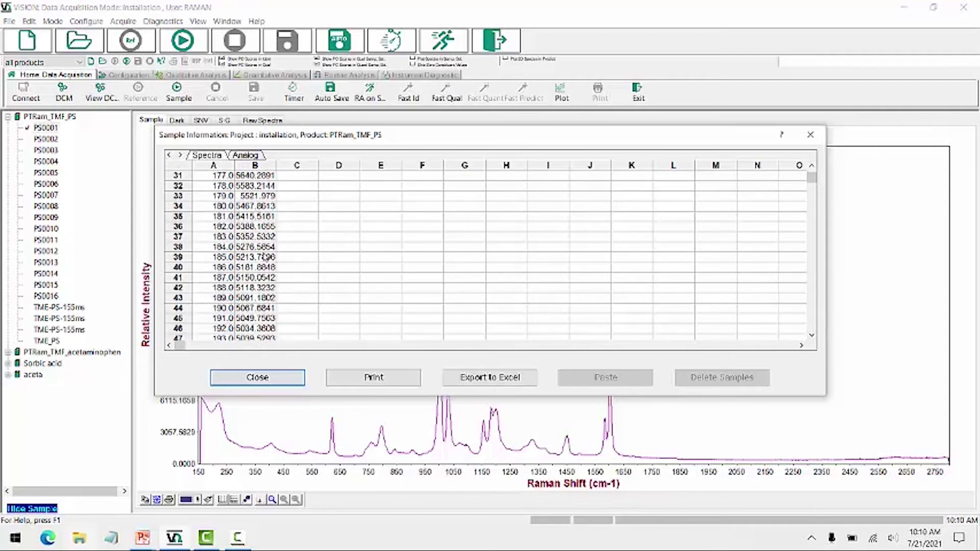
pyautogui.scroll(-10, 265, 257)
pyautogui.scroll(7, 266, 257)
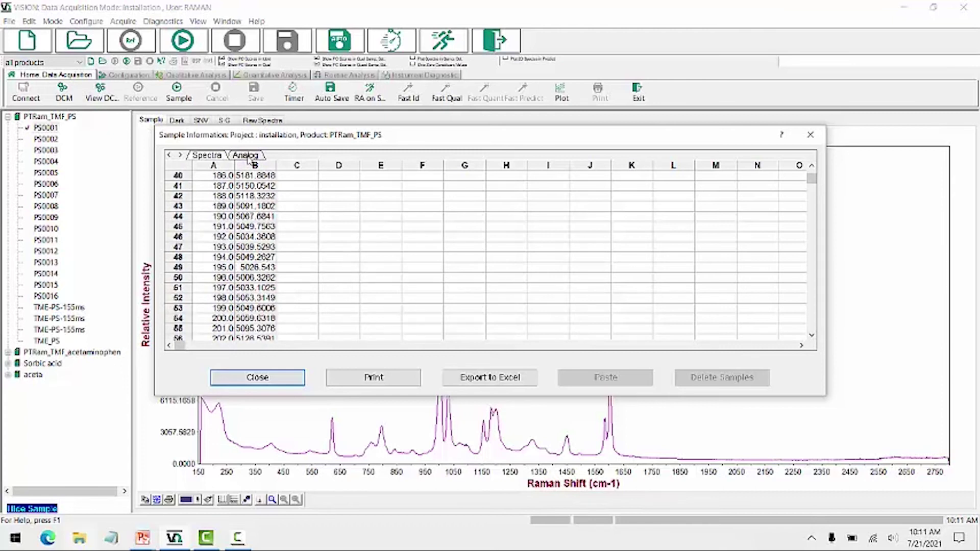
# Widen columns B and A on the Analog sheet, then close the sample information
pyautogui.click(247, 155)
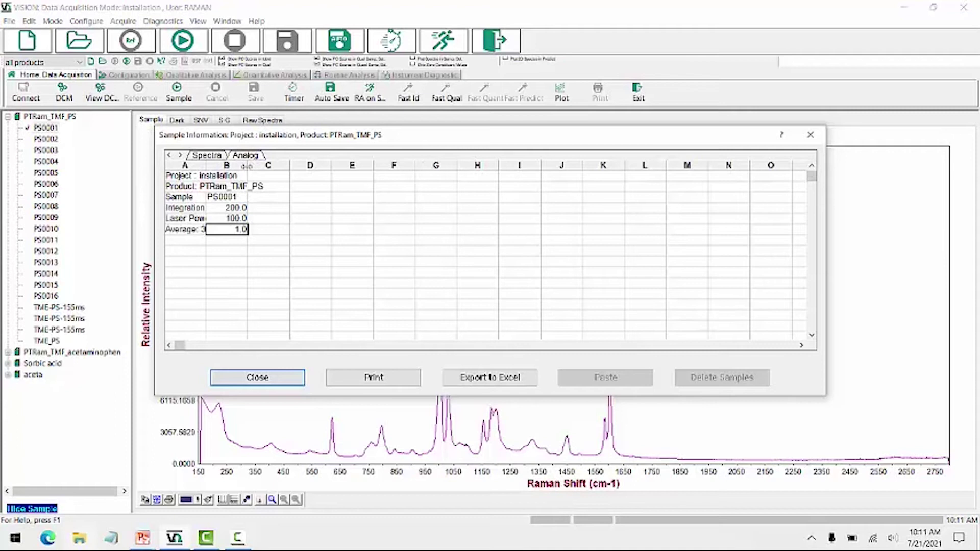
pyautogui.moveTo(248, 167); pyautogui.dragTo(279, 167)
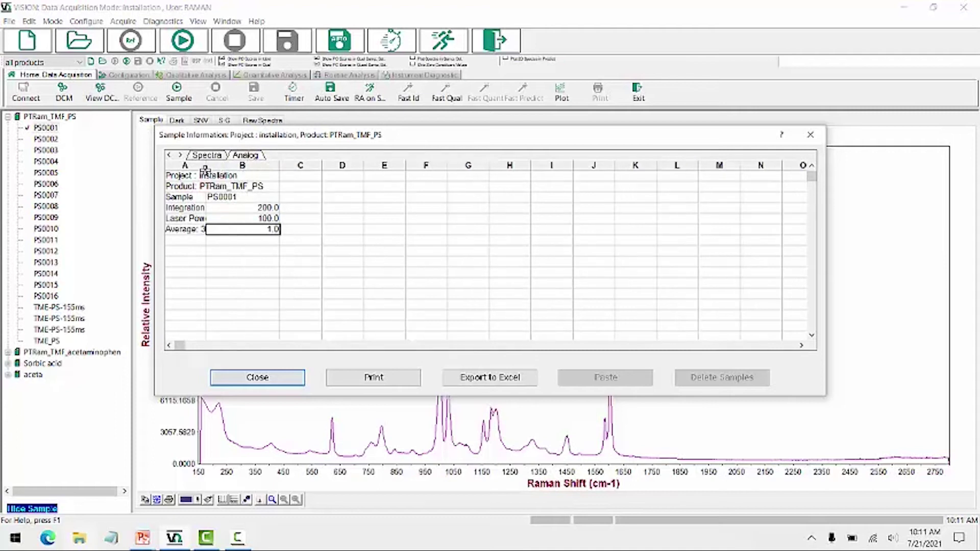
pyautogui.moveTo(205, 166); pyautogui.dragTo(250, 167)
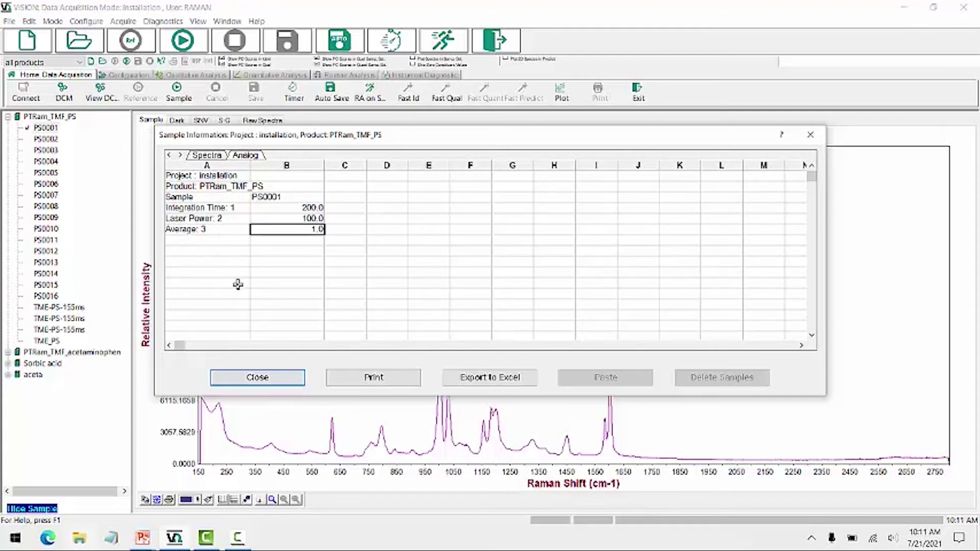
pyautogui.click(263, 382)
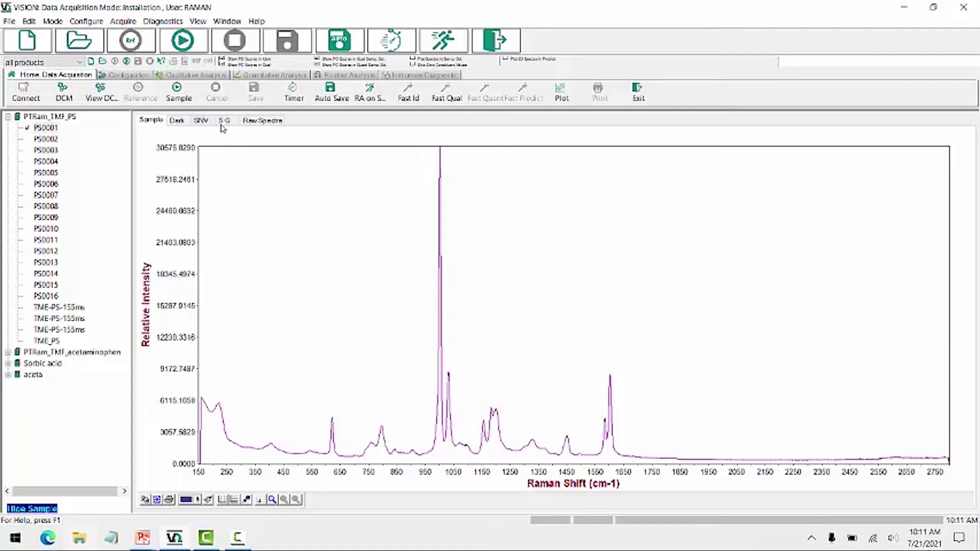
# Overlay the Sorbic acid spectra in the SNV view and remove PS0001 from the plot
pyautogui.click(202, 123)
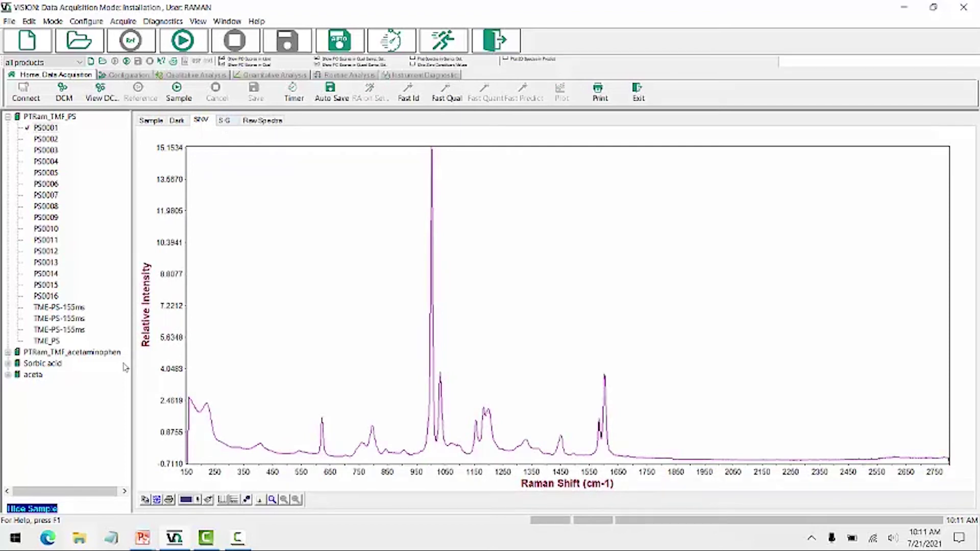
pyautogui.click(8, 364)
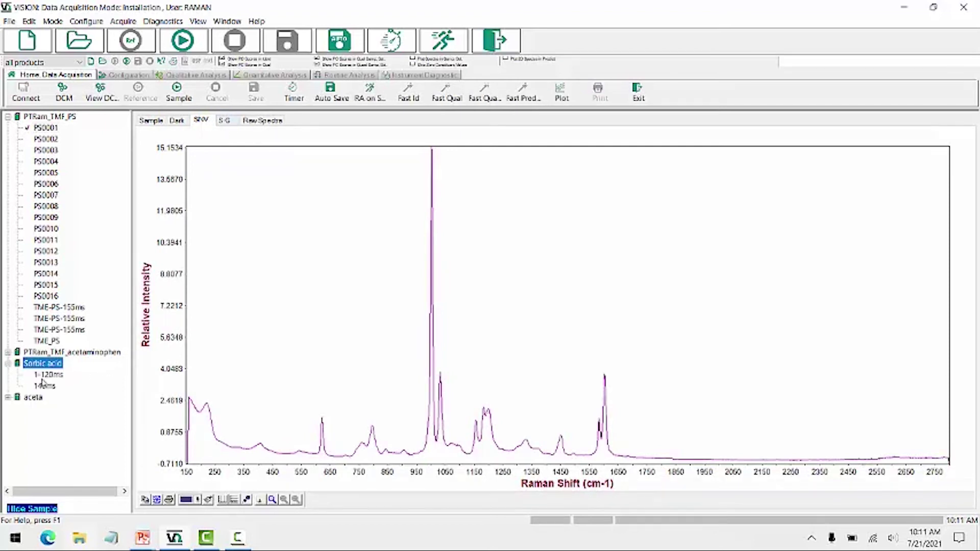
pyautogui.click(49, 375)
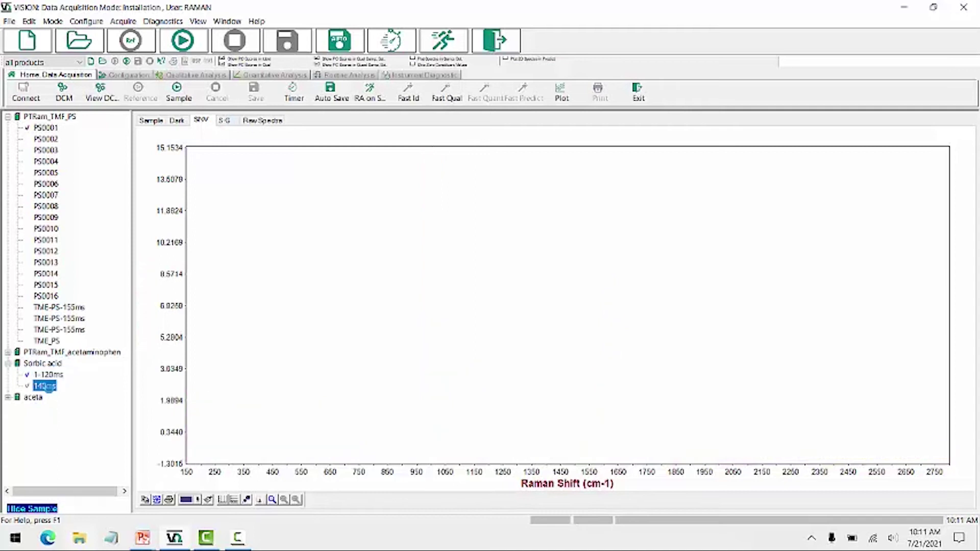
pyautogui.click(160, 126)
pyautogui.click(43, 130)
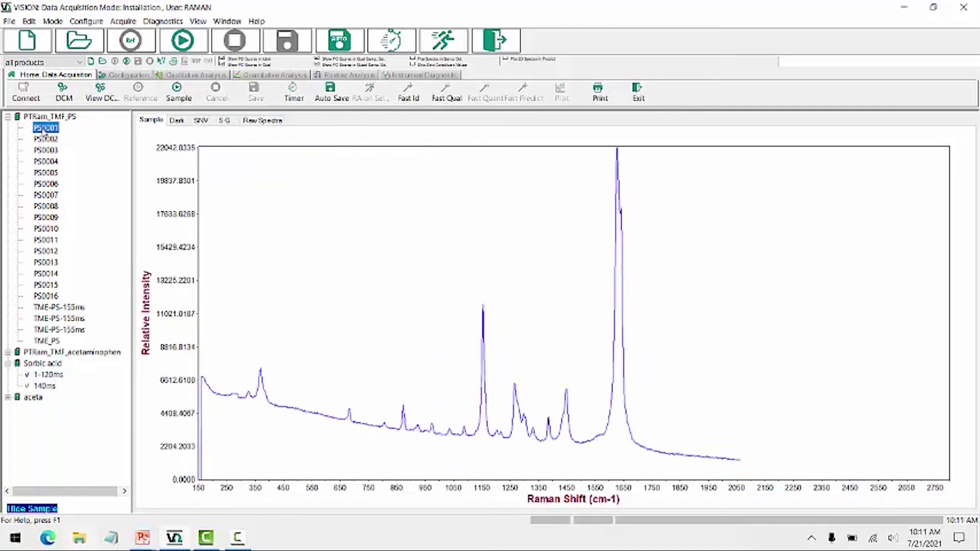
pyautogui.click(205, 125)
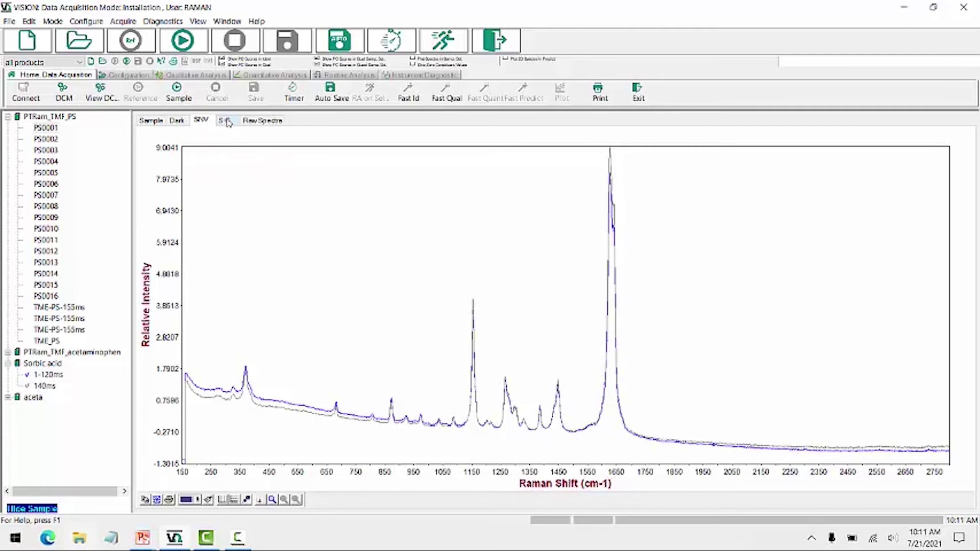
# In Configure > Math Treatments, combine Standard Normal Variate and Savitzky-Golay into a new combination
pyautogui.click(100, 22)
pyautogui.click(105, 48)
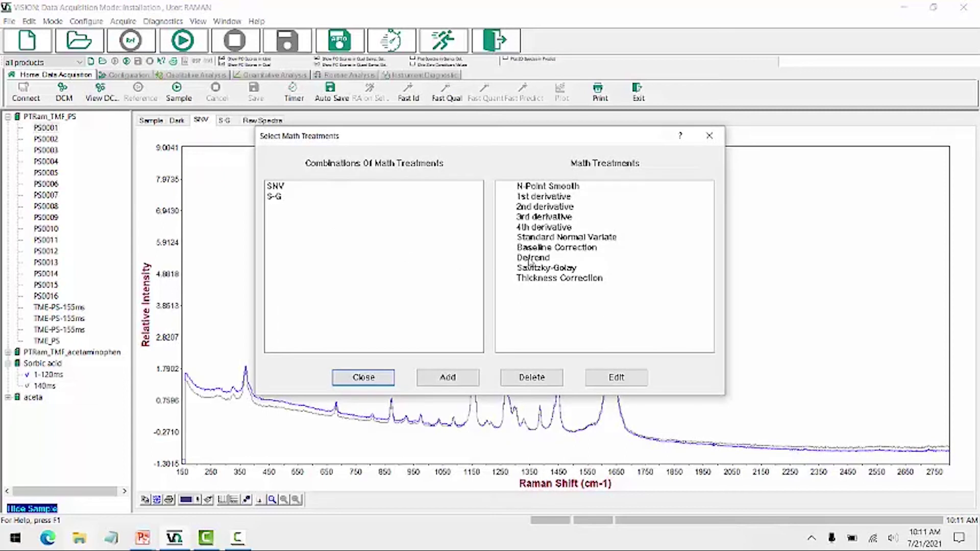
pyautogui.doubleClick(535, 238)
pyautogui.click(448, 378)
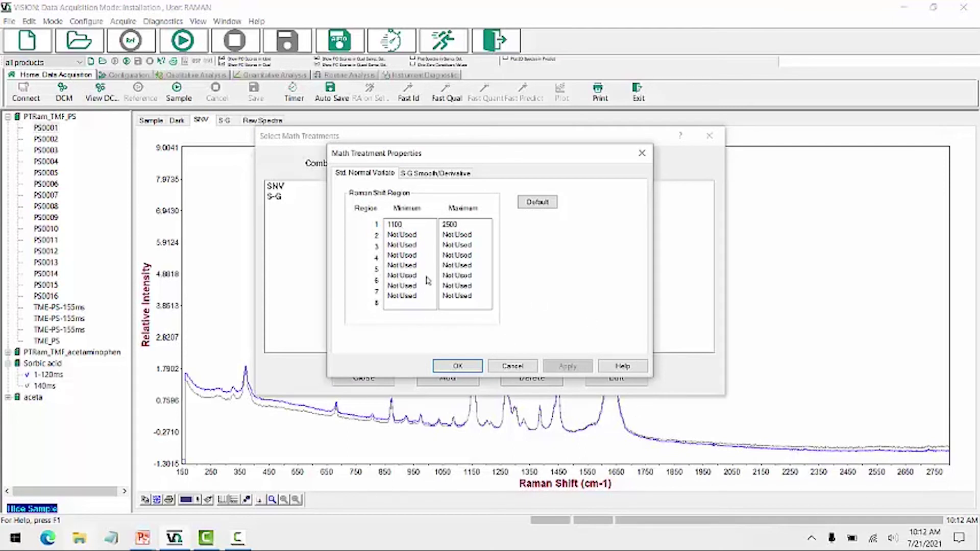
# Set the SNV Region 1 range to 150–2800 cm-1
pyautogui.doubleClick(402, 225)
pyautogui.write('150')
pyautogui.doubleClick(458, 224)
pyautogui.click(449, 224)
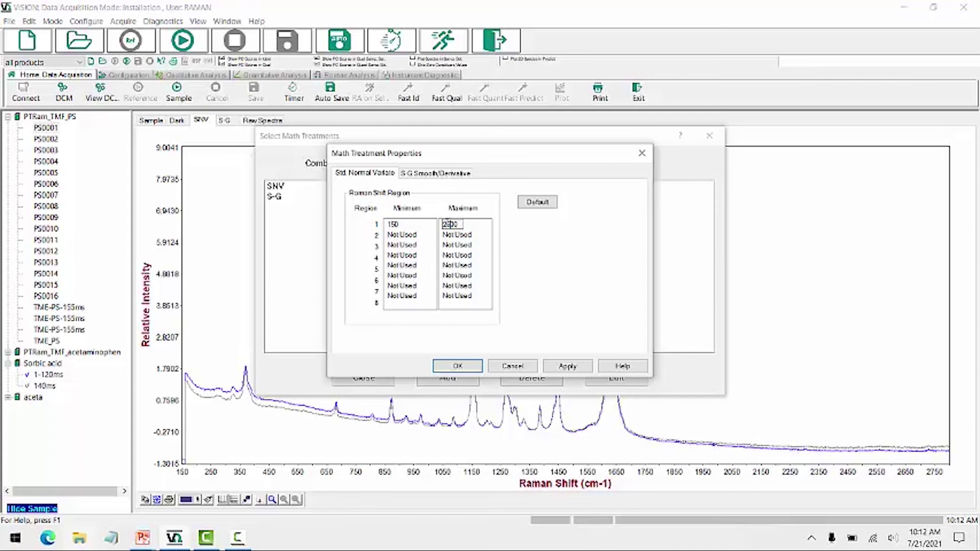
pyautogui.press('Delete')
pyautogui.write('8')
pyautogui.doubleClick(449, 224)
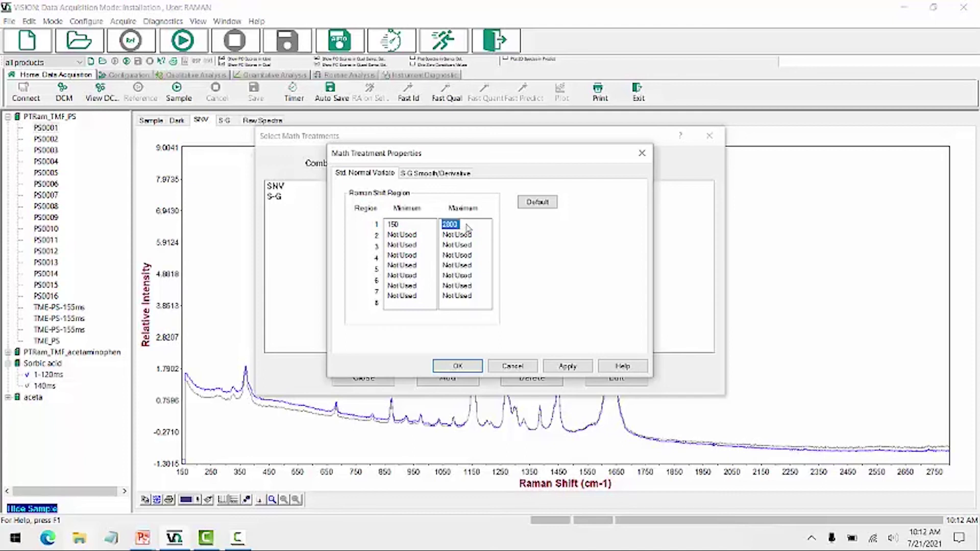
# Set Savitzky-Golay to 25 points, 2nd-order derivative, apply, and add SNV S-G
pyautogui.click(436, 174)
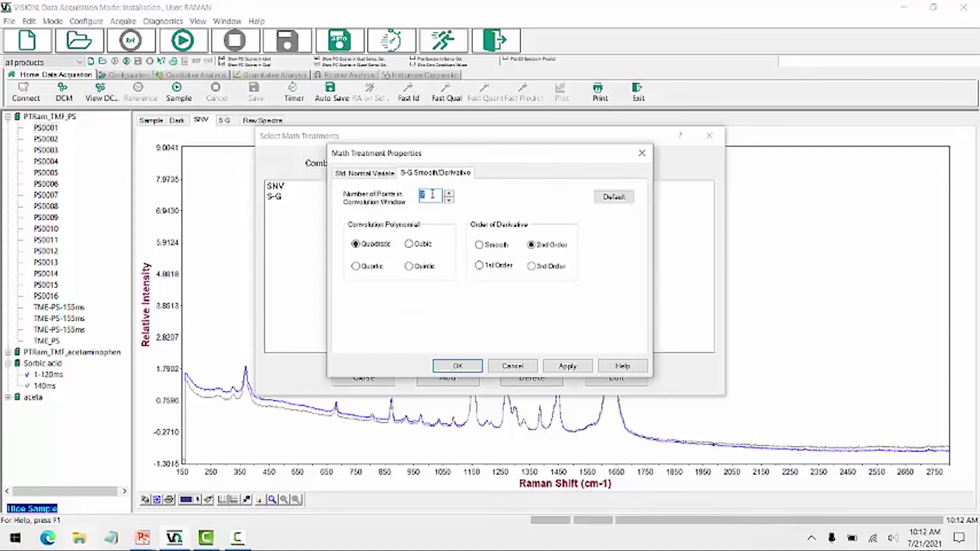
pyautogui.write('5')
pyautogui.click(571, 369)
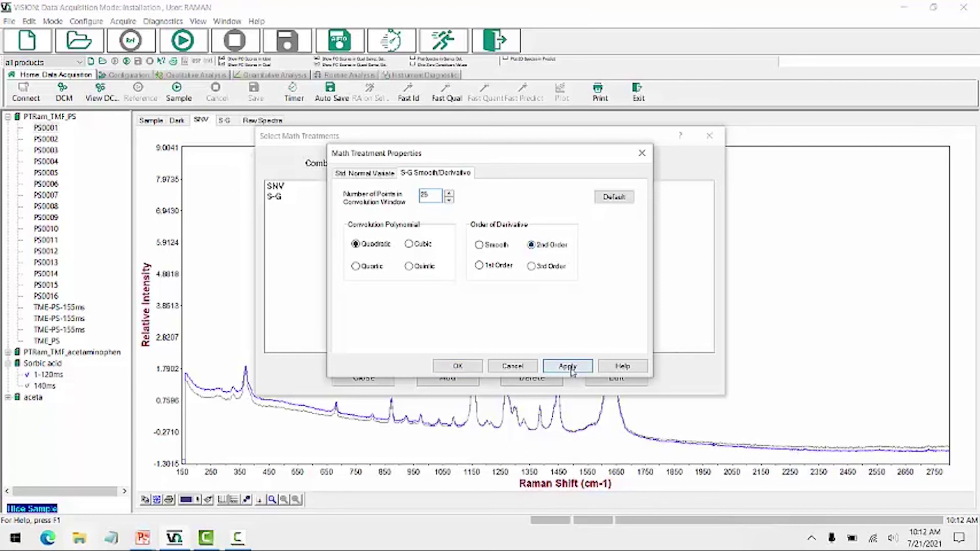
pyautogui.click(456, 368)
pyautogui.click(288, 206)
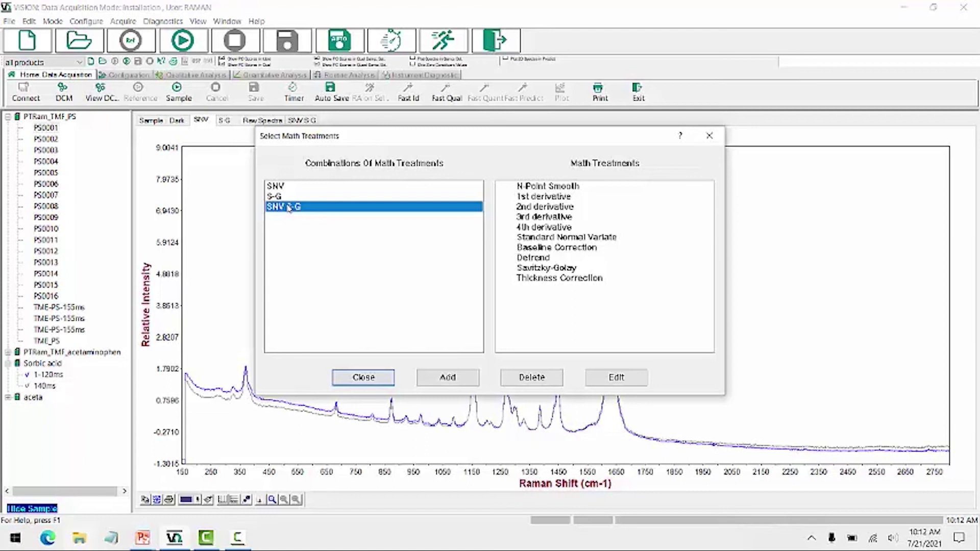
# Overlay Sorbic acid 1-120ms and 140ms in the SNV S-G tab, then collapse PTRam_TMF_PS
pyautogui.click(363, 377)
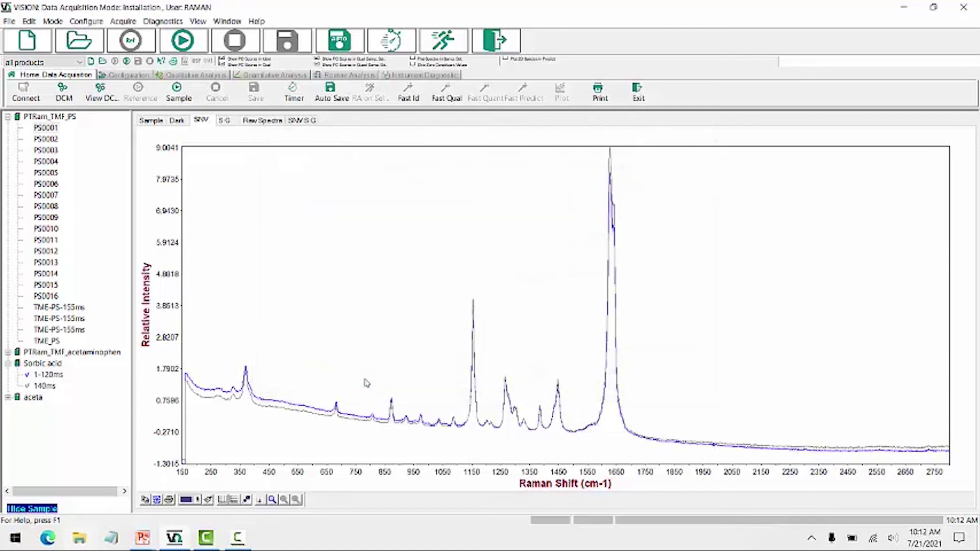
pyautogui.click(37, 375)
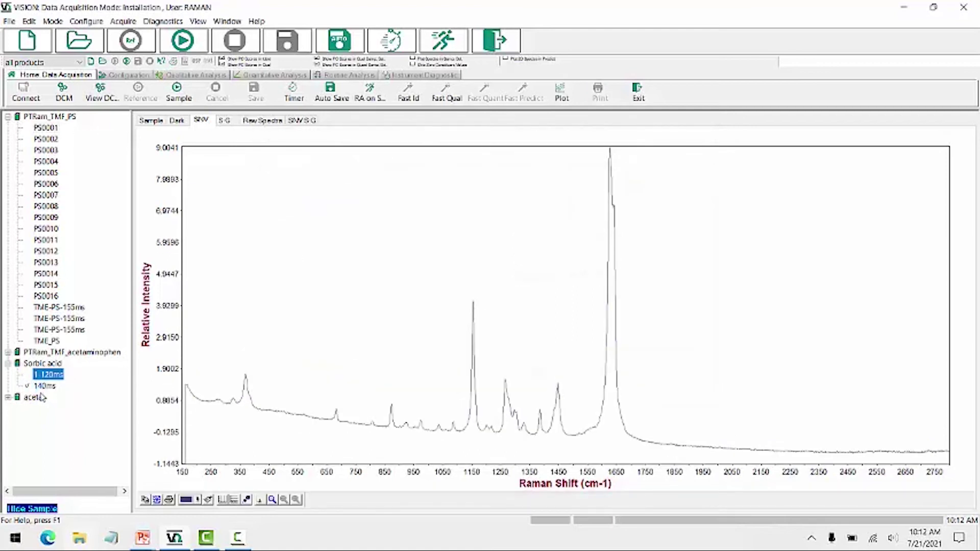
pyautogui.click(38, 386)
pyautogui.click(40, 375)
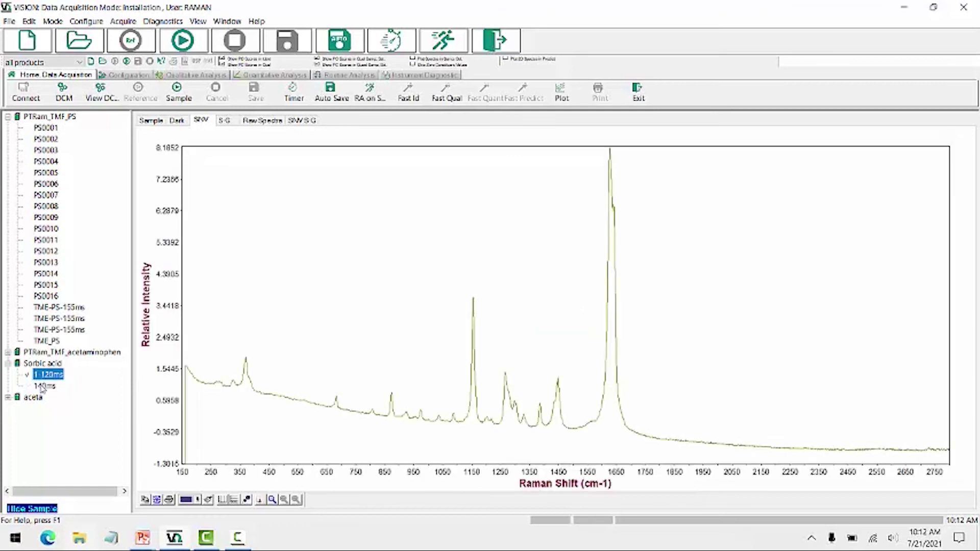
pyautogui.click(42, 387)
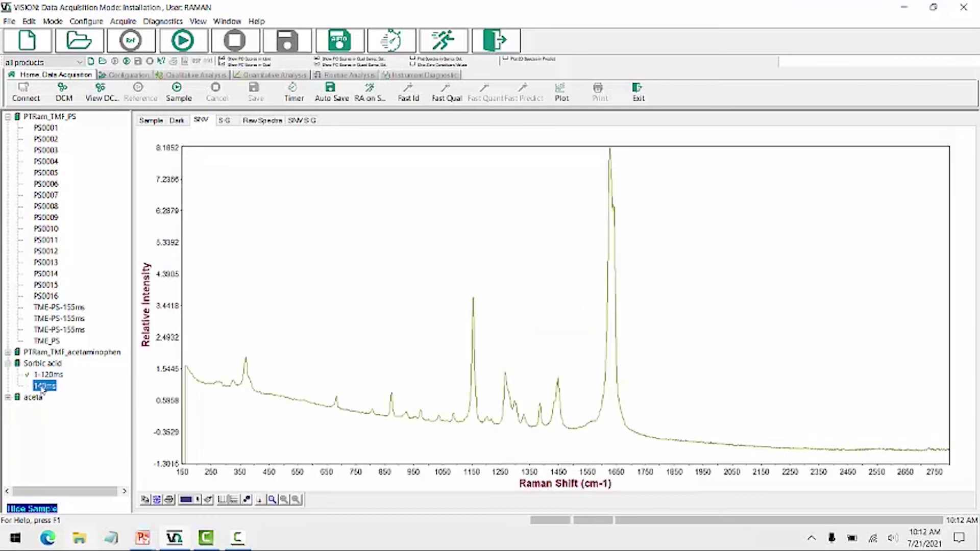
pyautogui.click(156, 125)
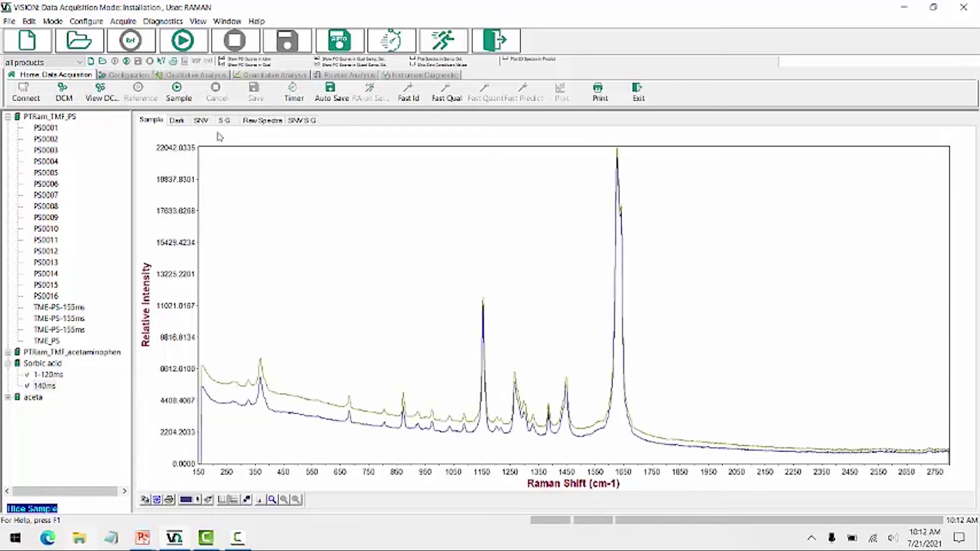
pyautogui.click(309, 122)
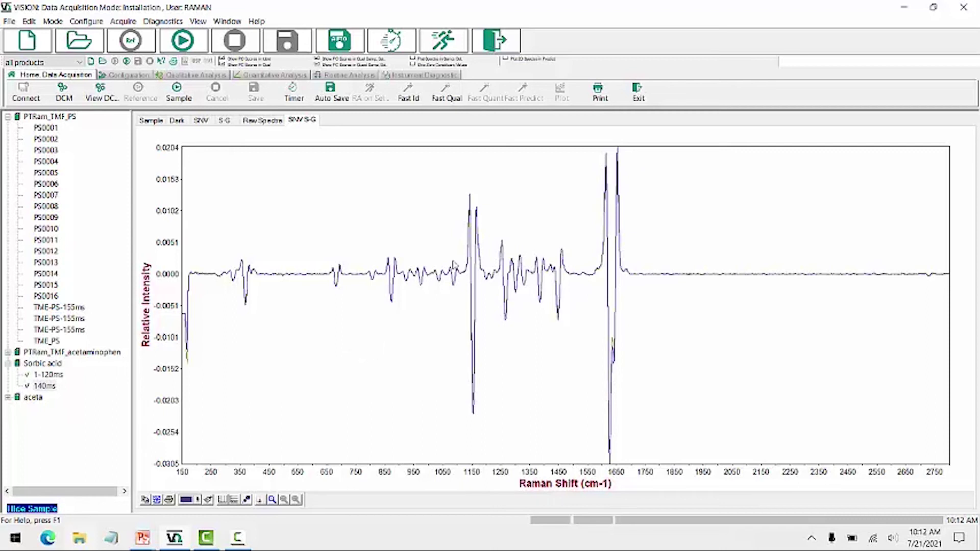
pyautogui.click(8, 117)
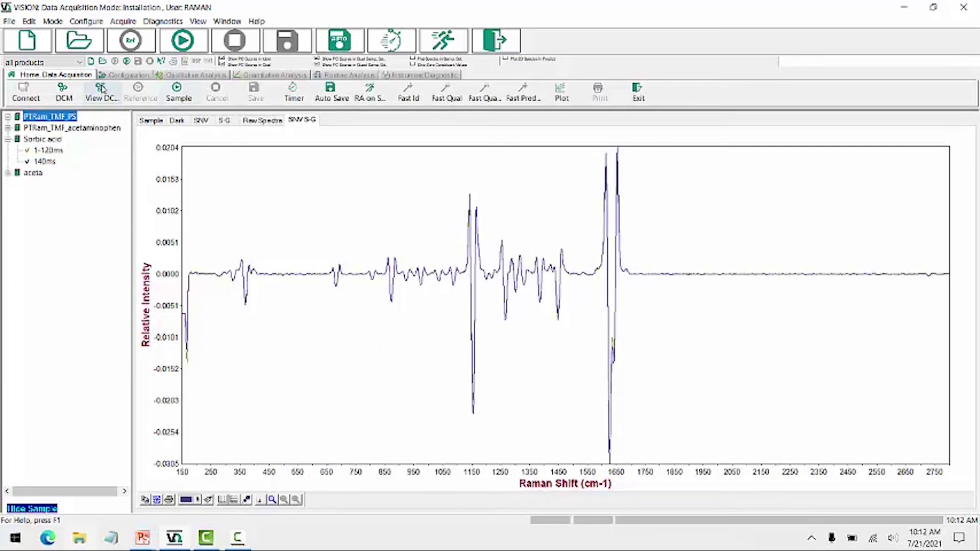
# Collect a new sample spectrum with the 100 ms DCM method, then bring PowerPoint back to slide 6
pyautogui.click(67, 91)
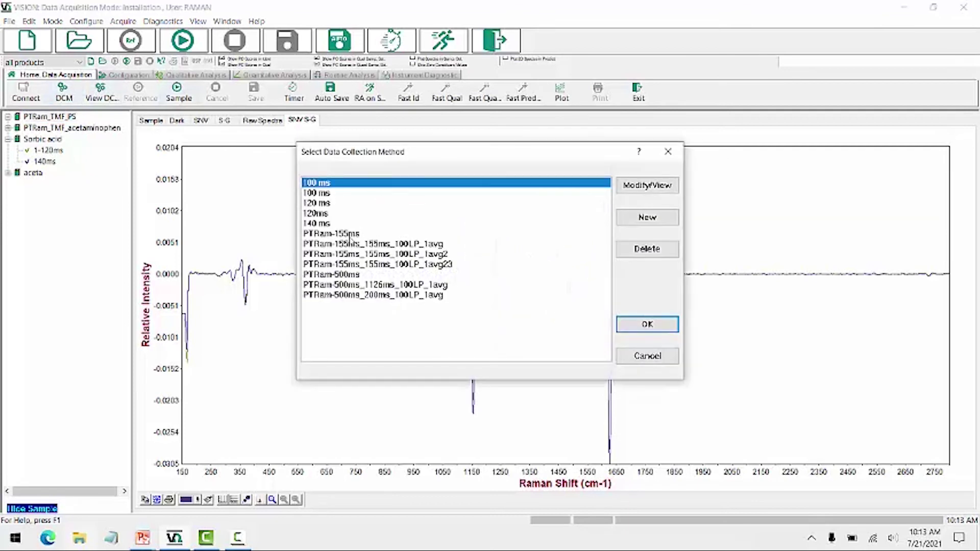
pyautogui.click(648, 325)
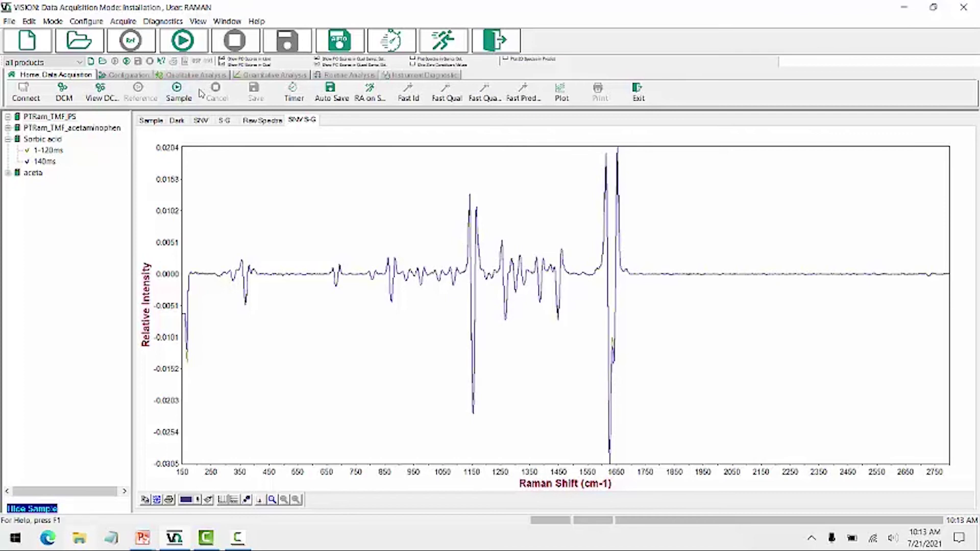
pyautogui.click(152, 121)
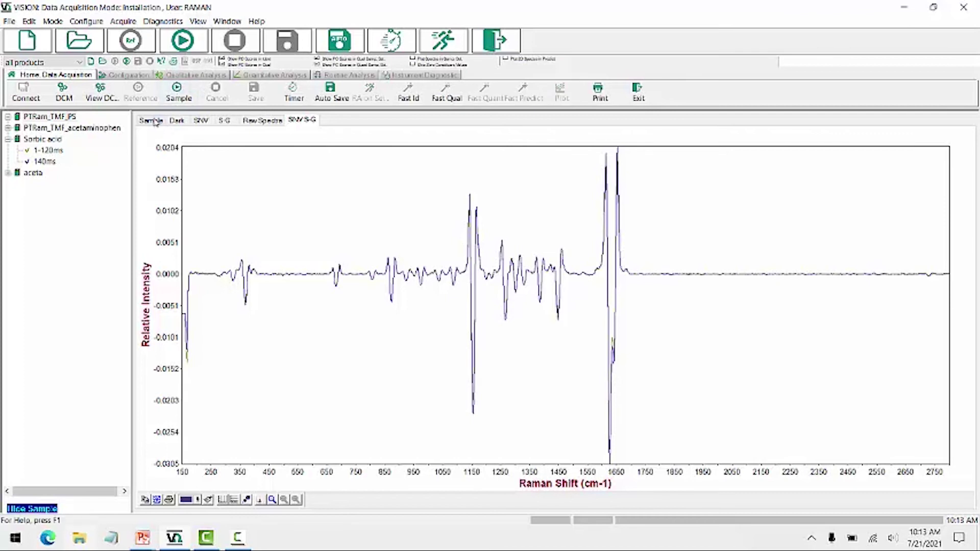
pyautogui.click(178, 94)
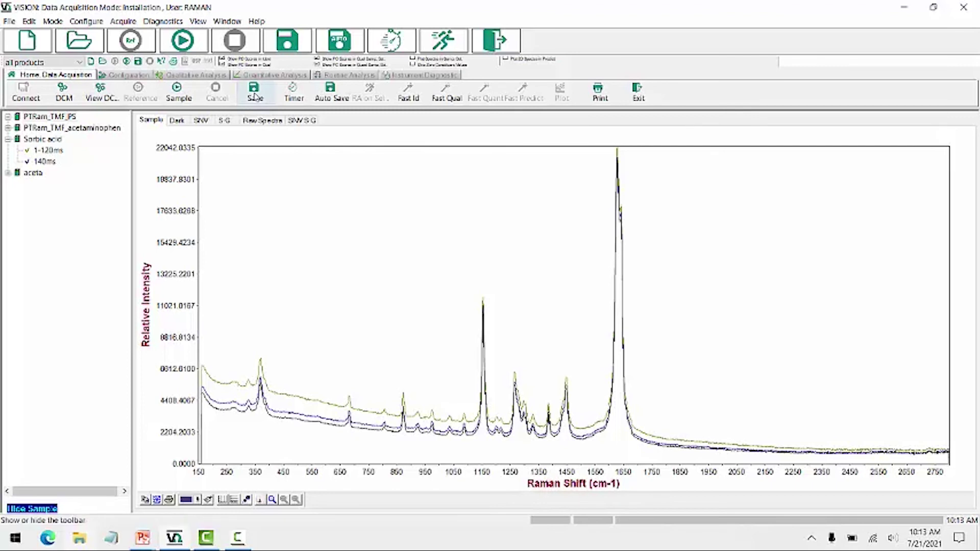
pyautogui.click(142, 538)
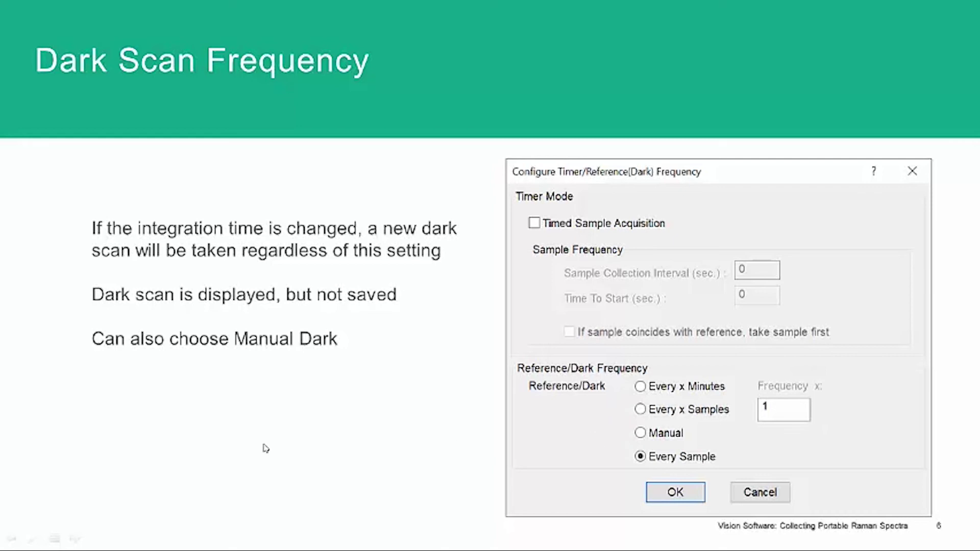
# Advance to slide 7, 'Configure Math Treatments', comparing SNV ranges 1100–2500 and 150–2800
pyautogui.press('Right')
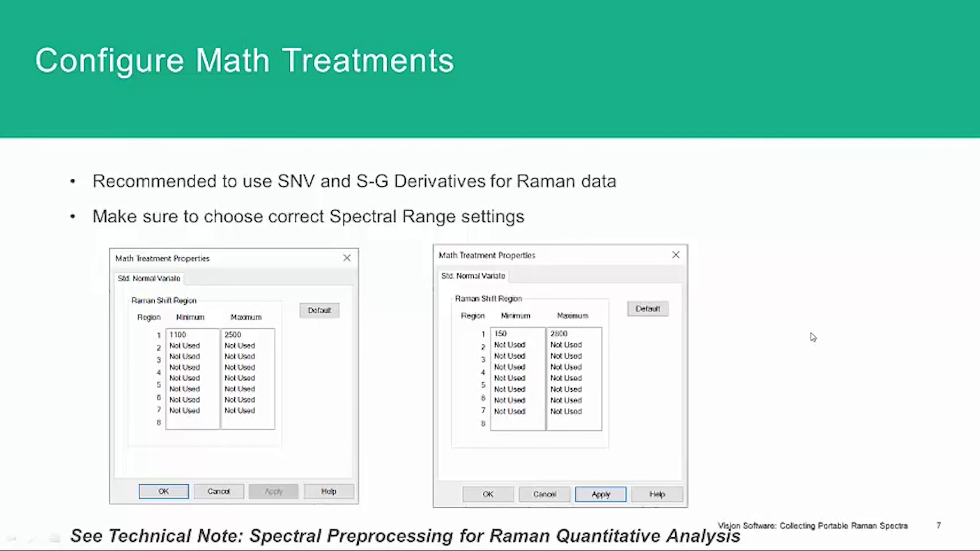
# Advance to the 'View Spectra' slide showing X-Y data in 1 cm-1 increments
pyautogui.press('Right')
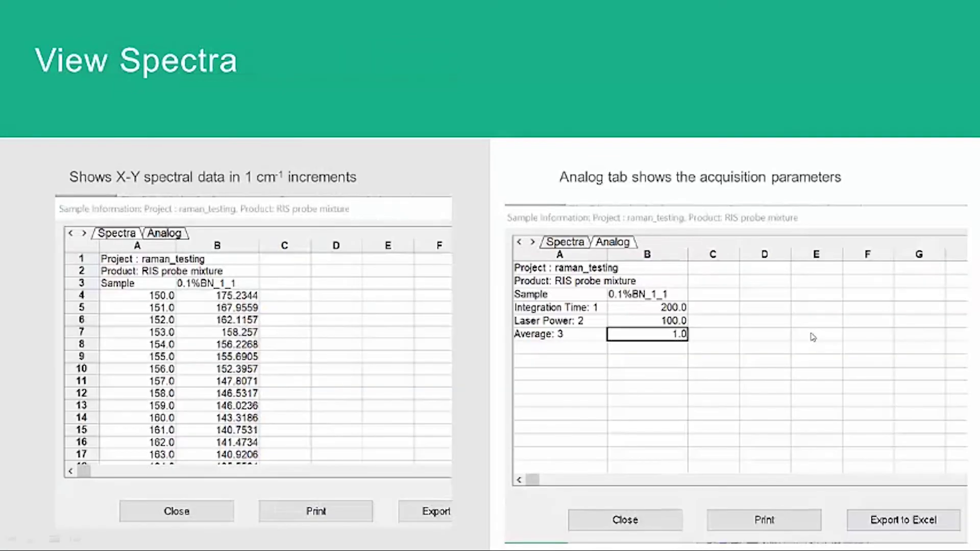